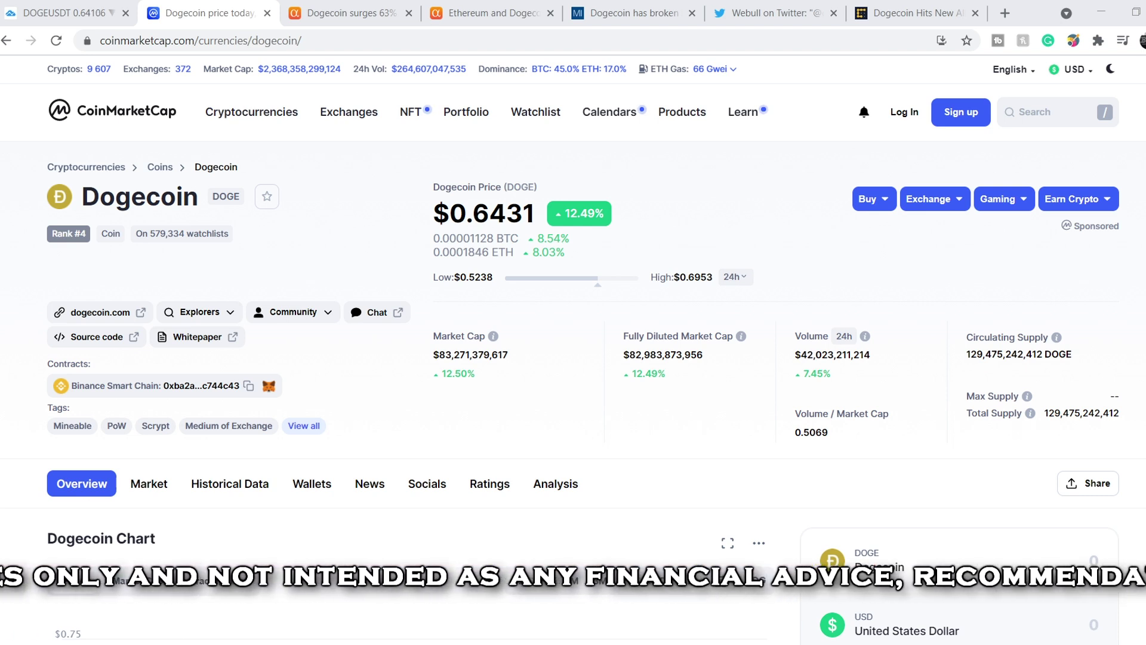
Switch to the Seeking Alpha 'Dogecoin surges 63% in 24 hours' article and highlight the first bullet's opening lines
{"action": "key", "text": "ctrl+Tab"}
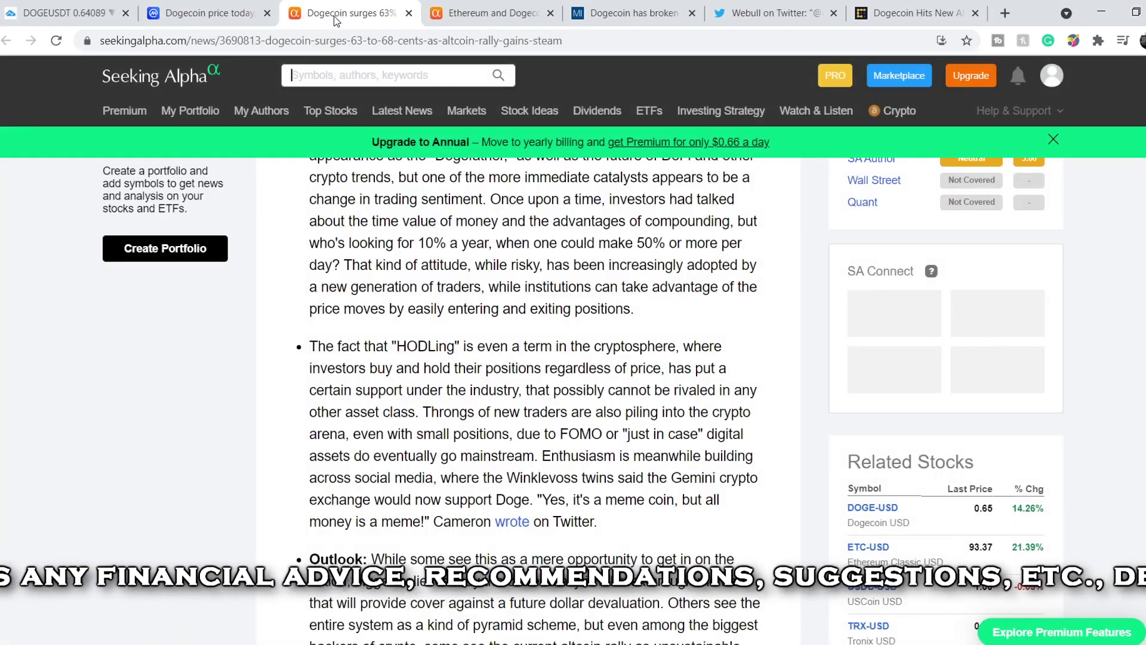
{"action": "scroll", "coordinate": [637, 460], "scroll_direction": "up", "scroll_amount": 10}
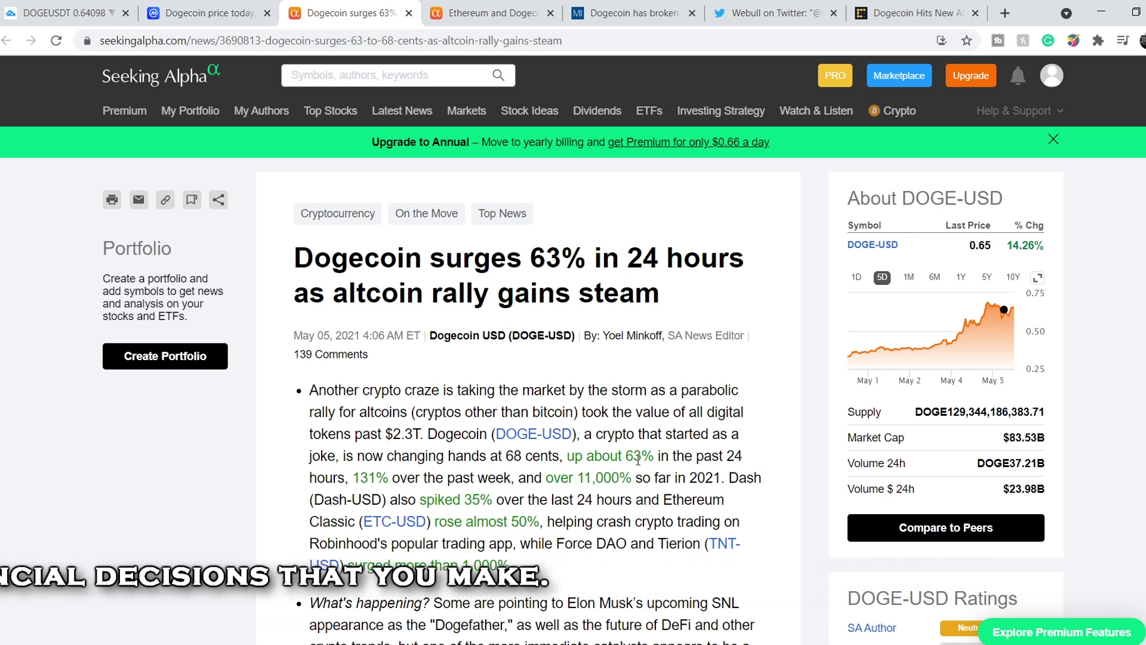
{"action": "scroll", "coordinate": [636, 388], "scroll_direction": "down", "scroll_amount": 1}
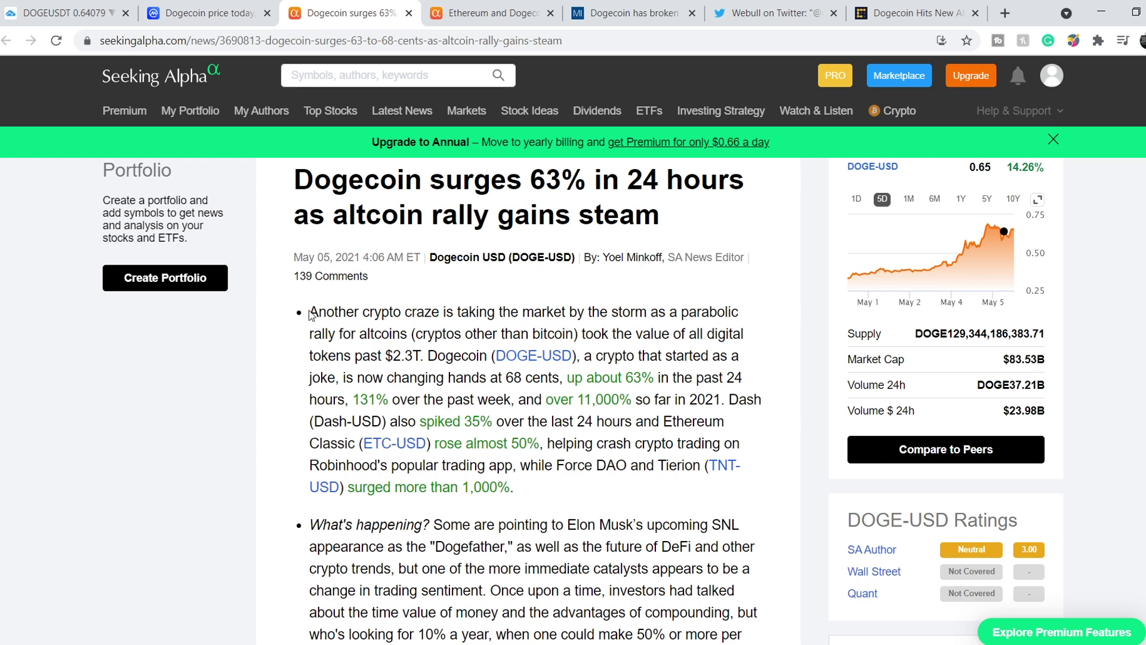
{"action": "left_click_drag", "start_coordinate": [309, 311], "coordinate": [381, 421]}
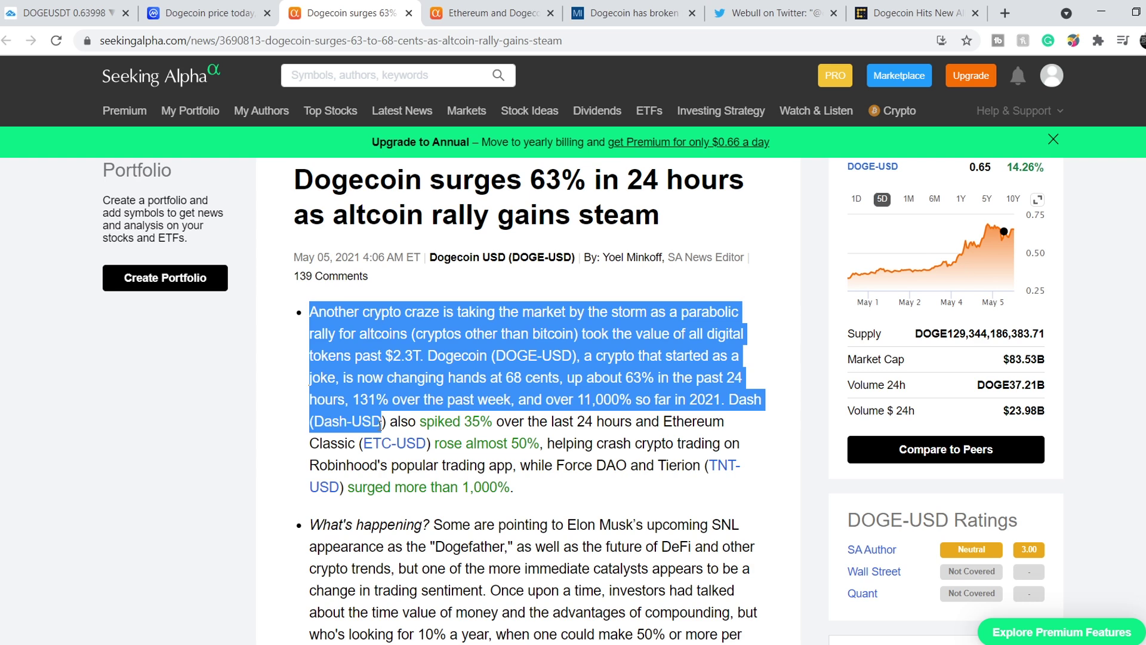
{"action": "left_click", "coordinate": [380, 423]}
{"action": "scroll", "coordinate": [380, 424], "scroll_direction": "down", "scroll_amount": 4}
Highlight the 'What's happening' paragraph and the Gemini meme-coin quote, then go to CoinDesk's all-time-high article
{"action": "left_click_drag", "start_coordinate": [432, 291], "coordinate": [674, 465]}
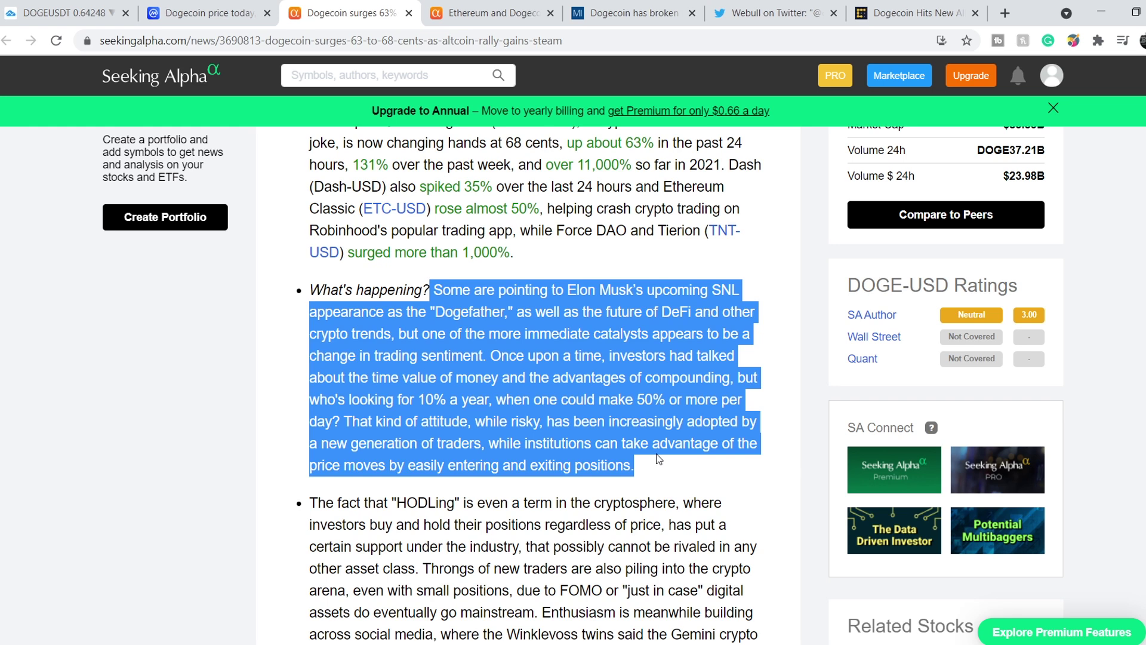
{"action": "scroll", "coordinate": [658, 458], "scroll_direction": "down", "scroll_amount": 1}
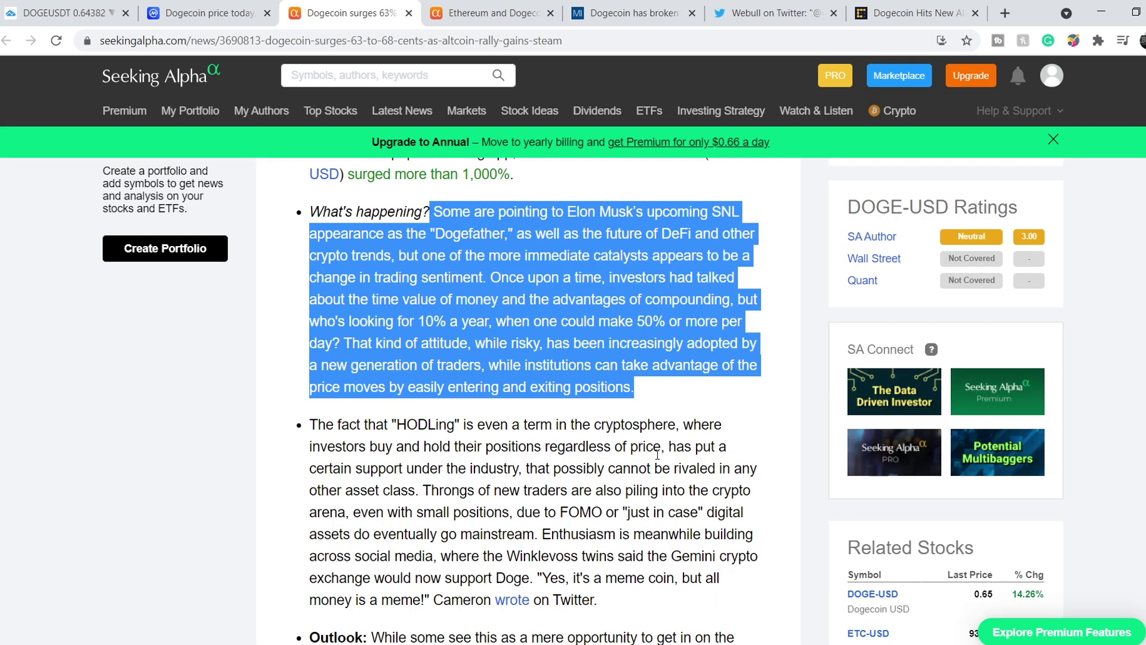
{"action": "scroll", "coordinate": [658, 455], "scroll_direction": "down", "scroll_amount": 1}
{"action": "left_click_drag", "start_coordinate": [619, 477], "coordinate": [647, 533]}
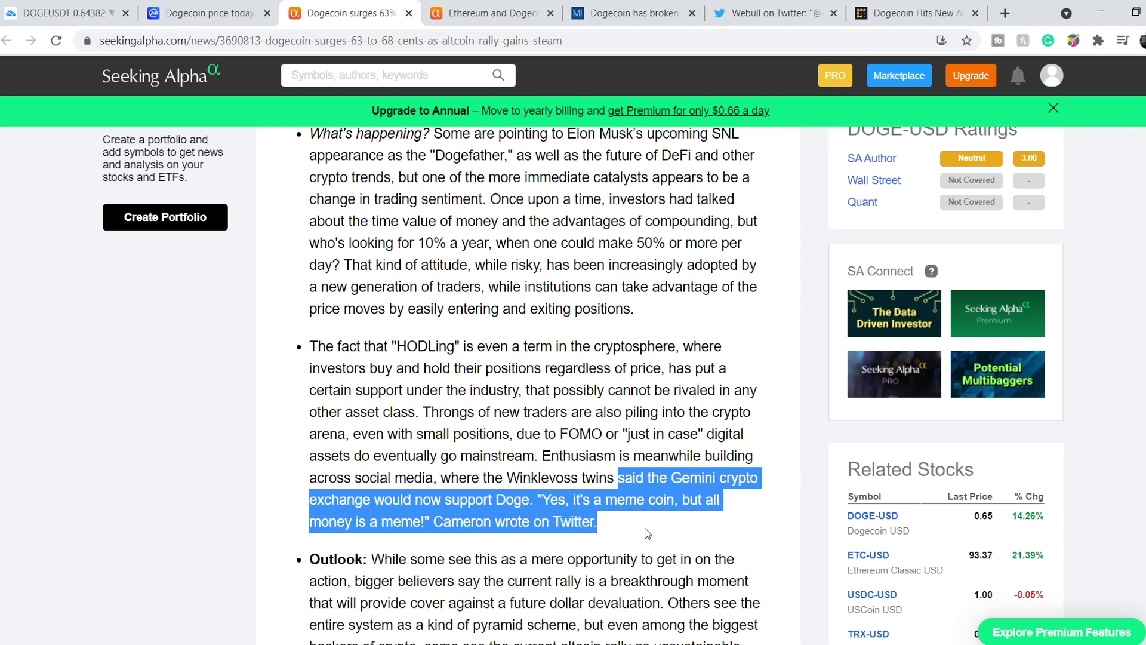
{"action": "scroll", "coordinate": [647, 533], "scroll_direction": "down", "scroll_amount": 3}
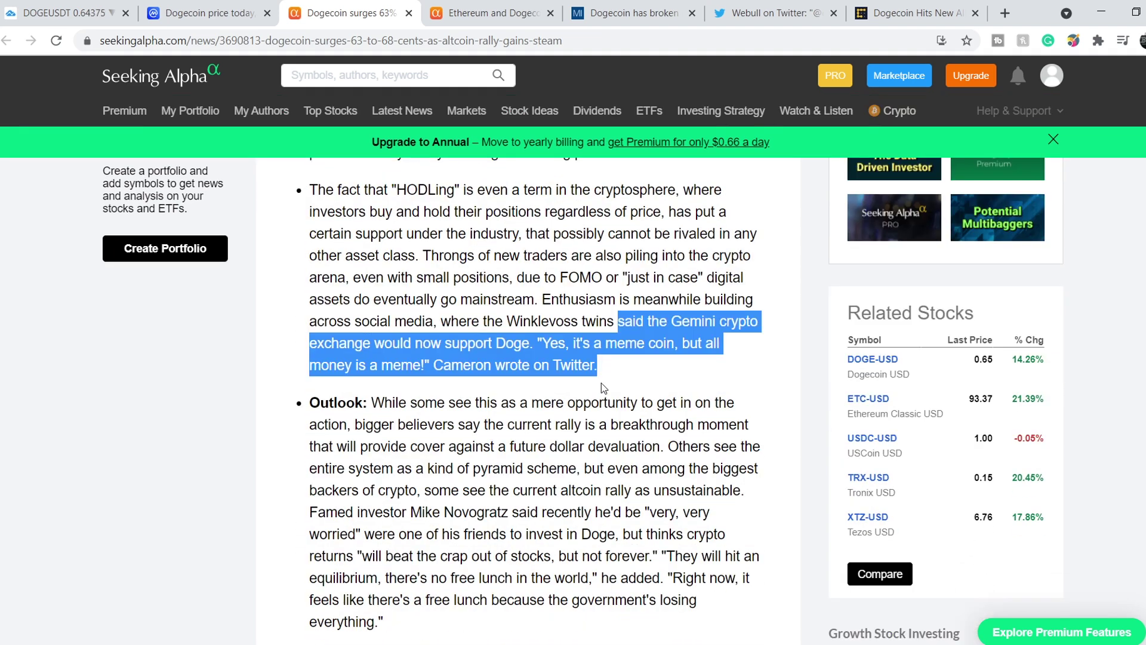
{"action": "left_click", "coordinate": [910, 15]}
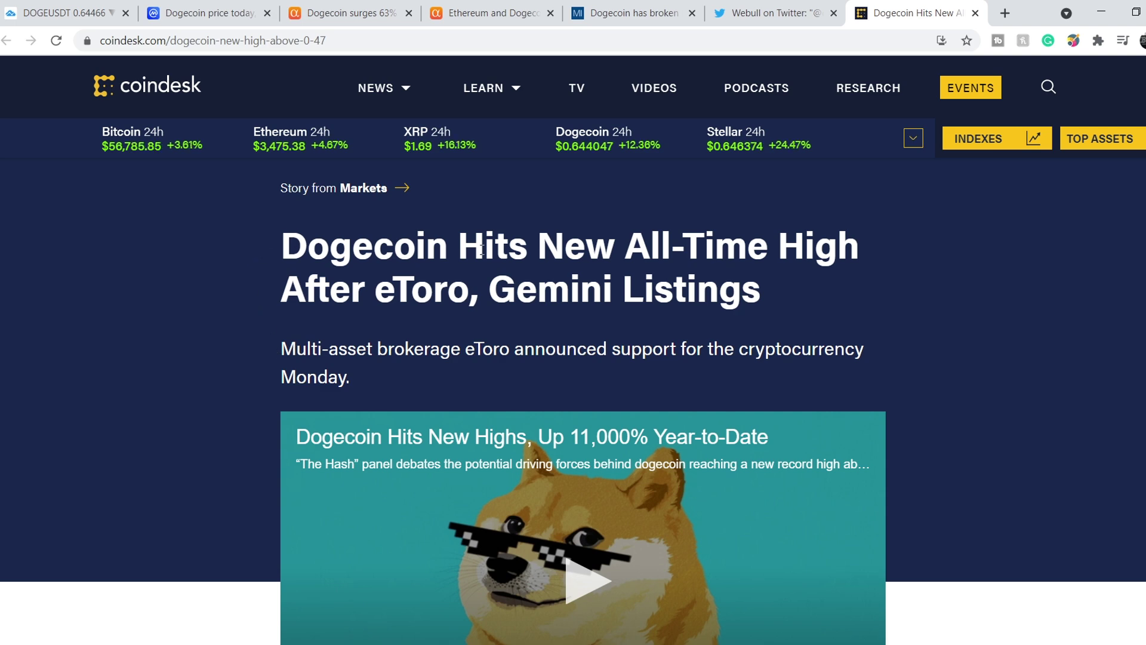
Scroll the CoinDesk article to the body reporting Dogecoin's rise to $0.577, above its $0.47 record
{"action": "scroll", "coordinate": [631, 303], "scroll_direction": "down", "scroll_amount": 10}
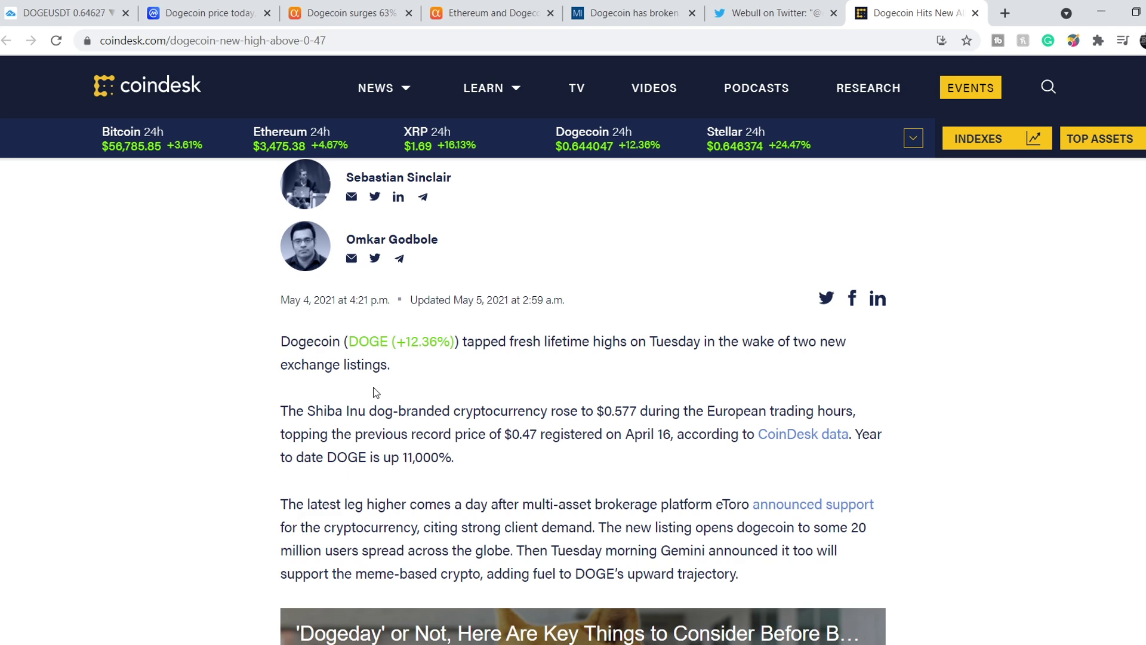
Switch to Webull's April 20 tweet announcing Dogecoin on Webull Crypto
{"action": "left_click", "coordinate": [801, 12]}
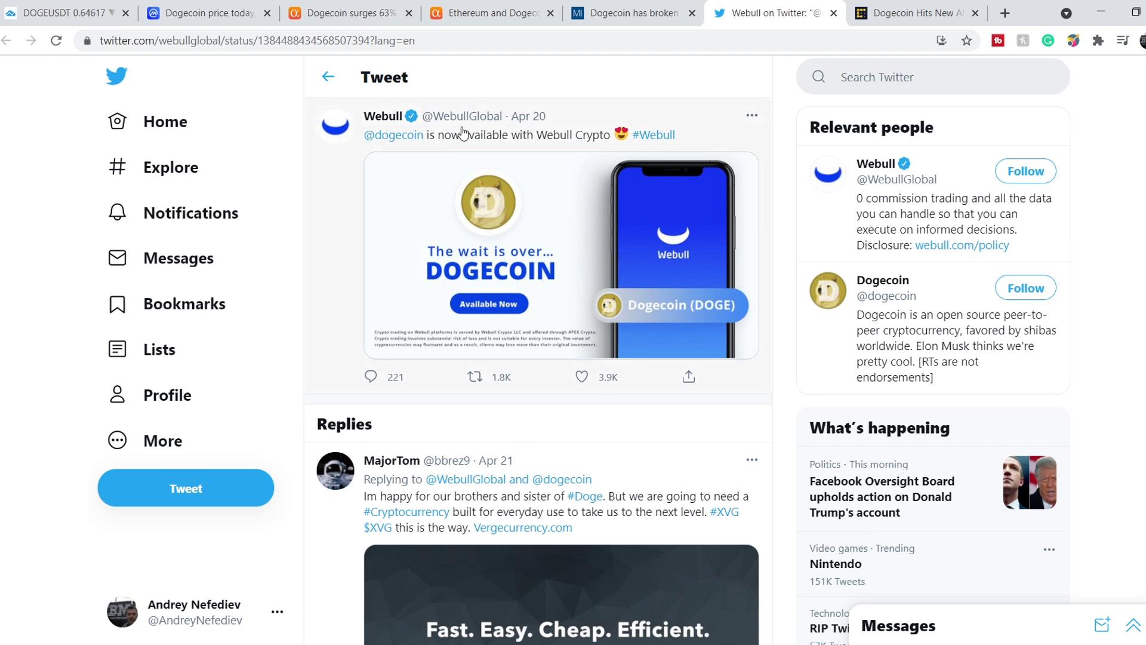
{"action": "mouse_move", "coordinate": [540, 124]}
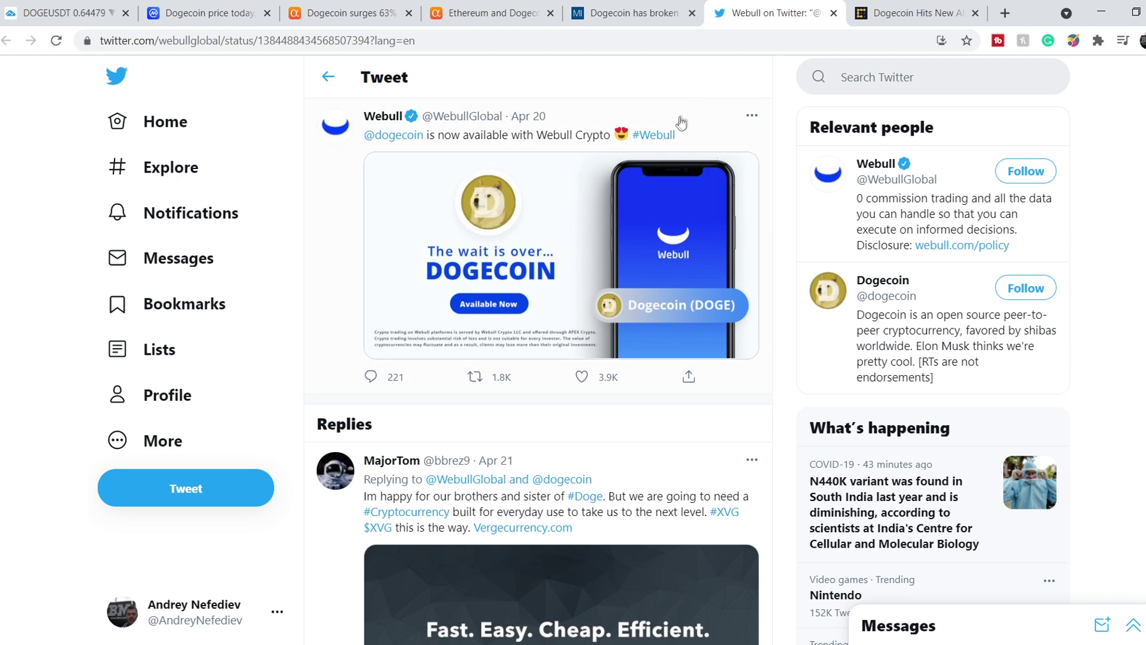
Read the Markets Insider story on the Oakland A's dogecoin tickets, then return to the DOGEUSDT chart
{"action": "left_click", "coordinate": [631, 13]}
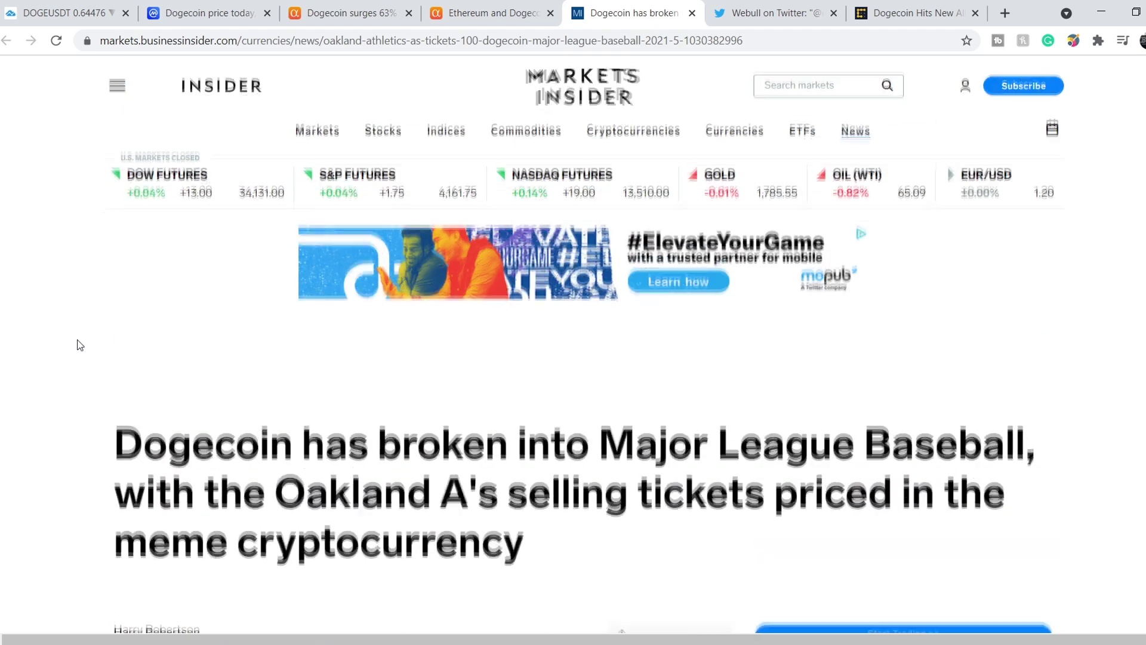
{"action": "scroll", "coordinate": [77, 345], "scroll_direction": "down", "scroll_amount": 2}
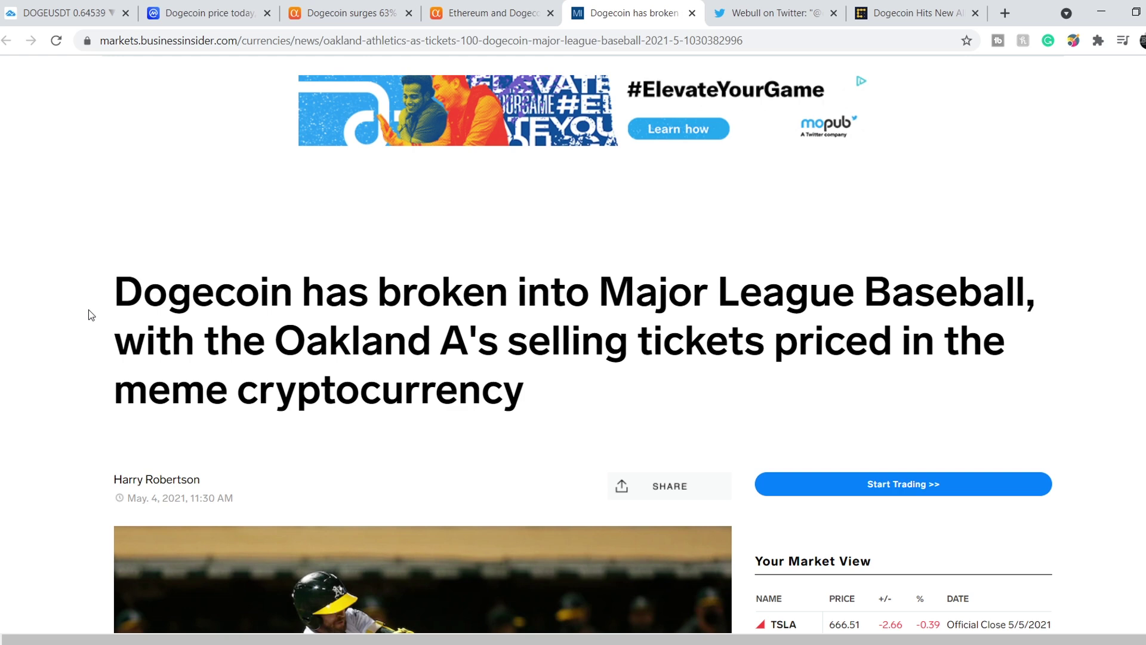
{"action": "scroll", "coordinate": [88, 309], "scroll_direction": "down", "scroll_amount": 10}
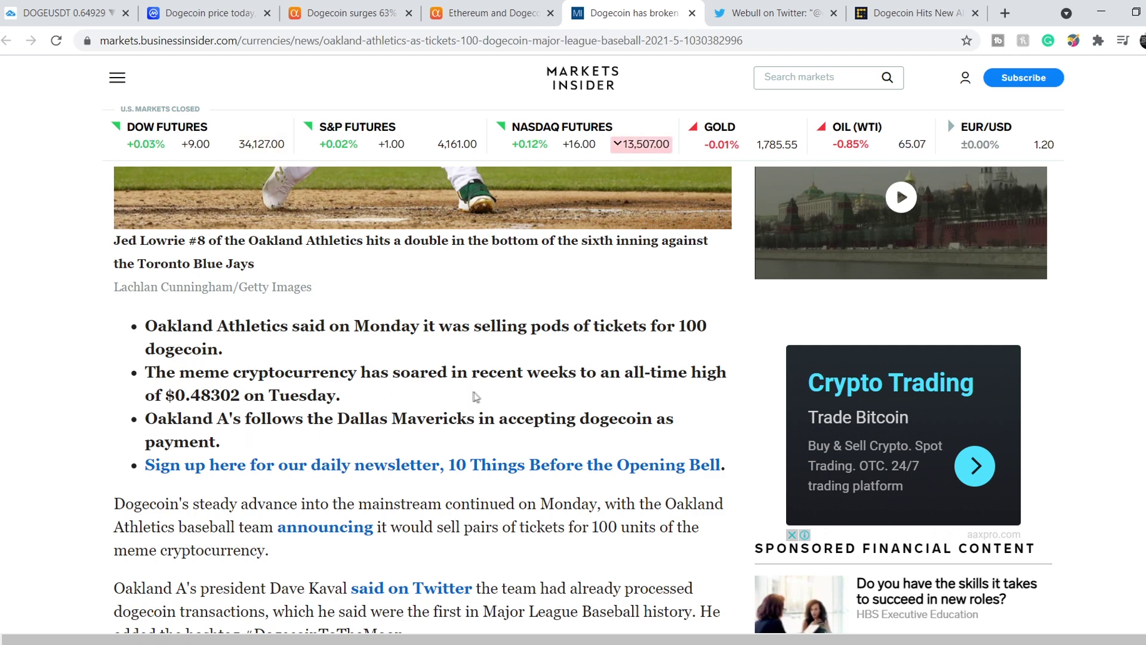
{"action": "left_click", "coordinate": [64, 8]}
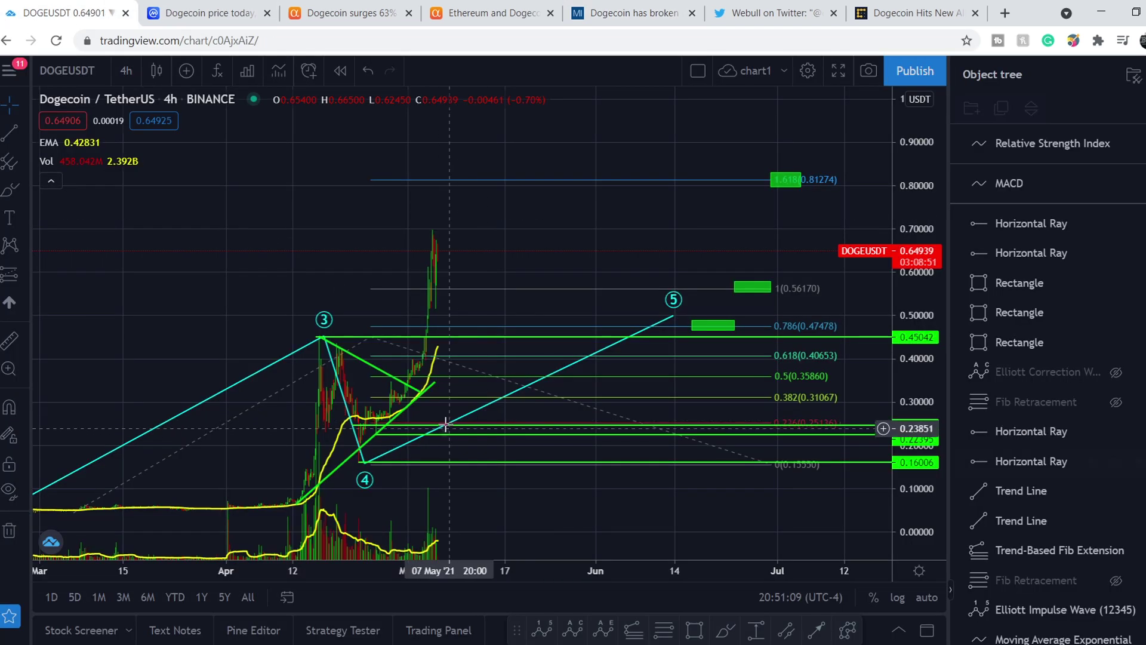
Measure from 0.30539 up to the 1.618 Fib target: 0.50432, a 165.14% gain
{"action": "left_click", "coordinate": [404, 400], "text": "shift"}
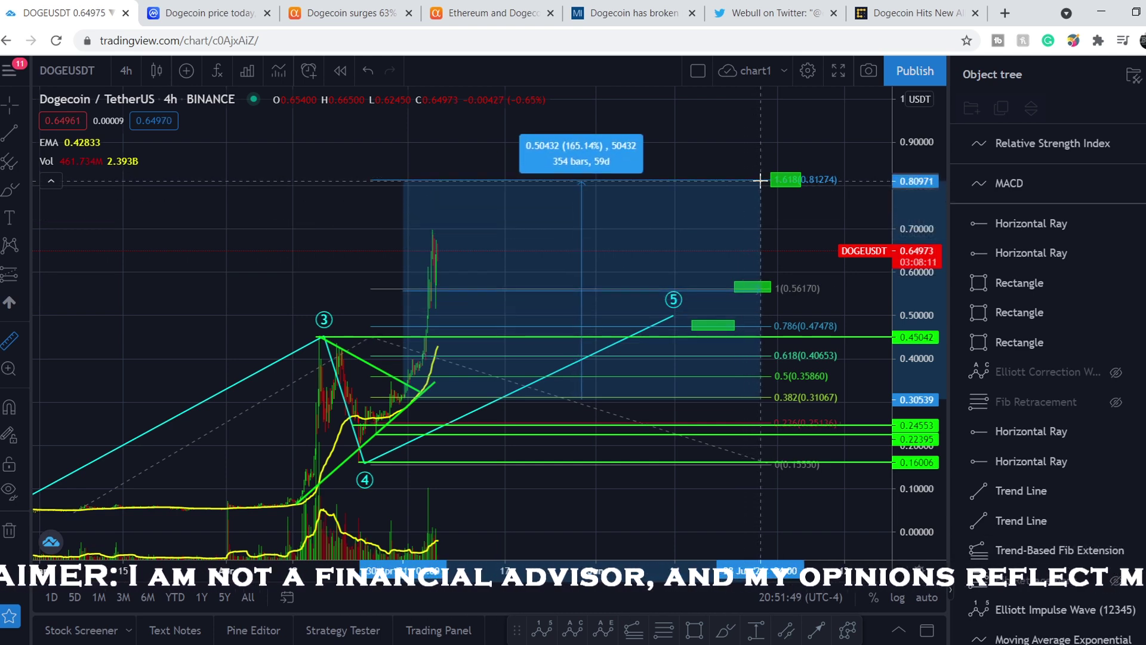
Clear the price measurements, leaving the trend-based Fib extension topping at 1.618 (0.81274)
{"action": "left_click", "coordinate": [486, 251]}
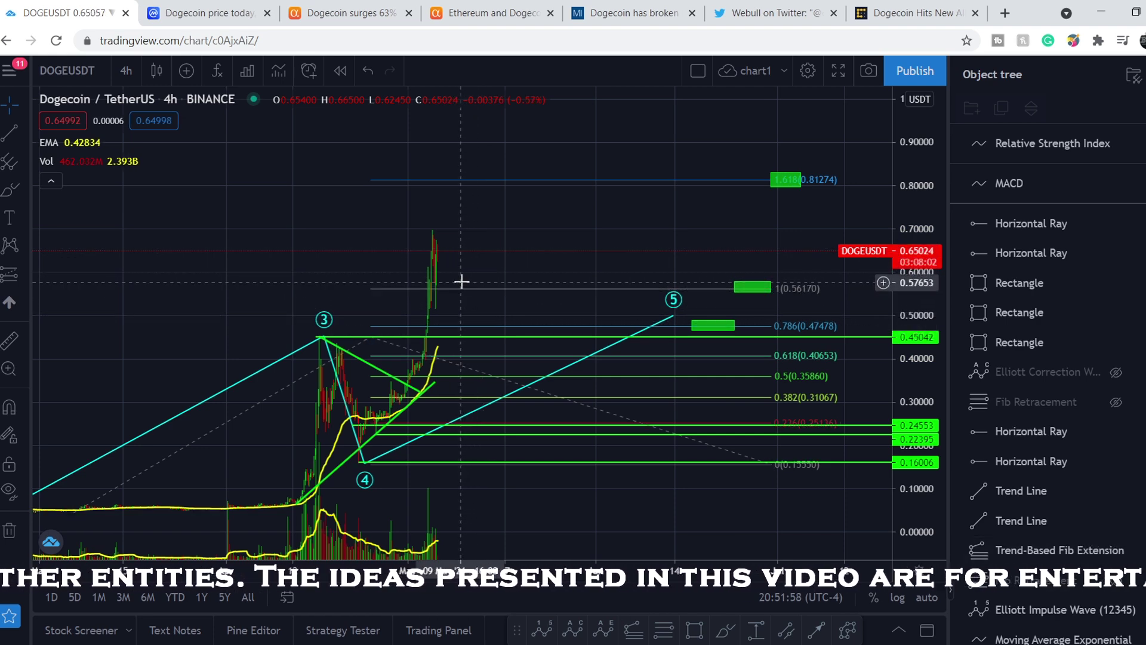
{"action": "left_click", "coordinate": [449, 181]}
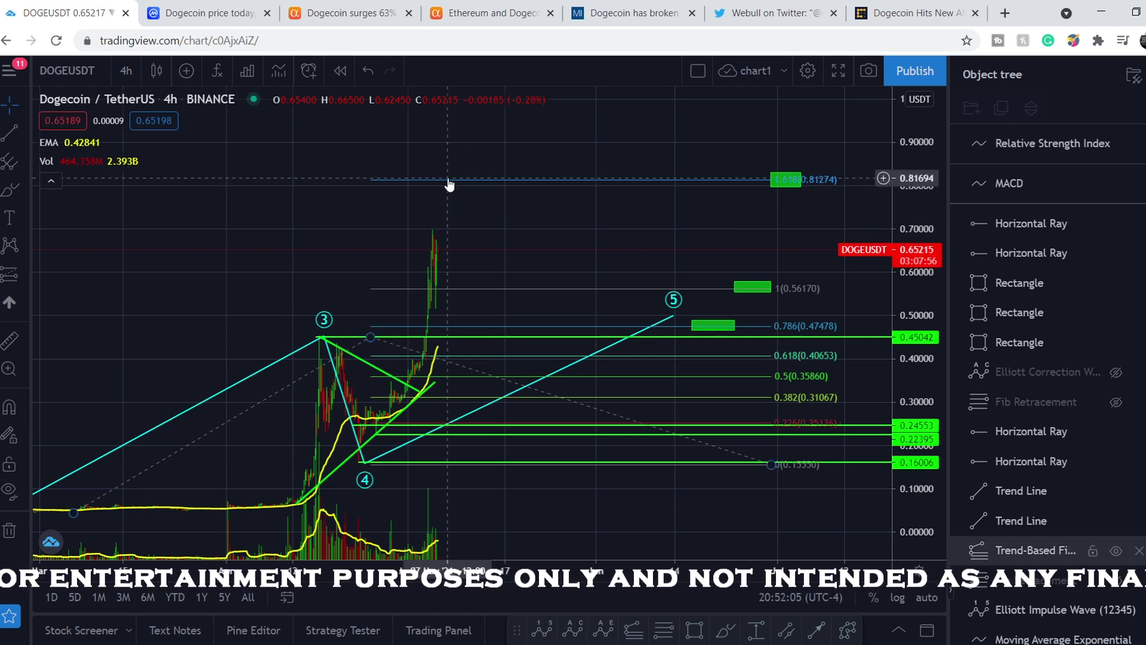
{"action": "left_click", "coordinate": [437, 248]}
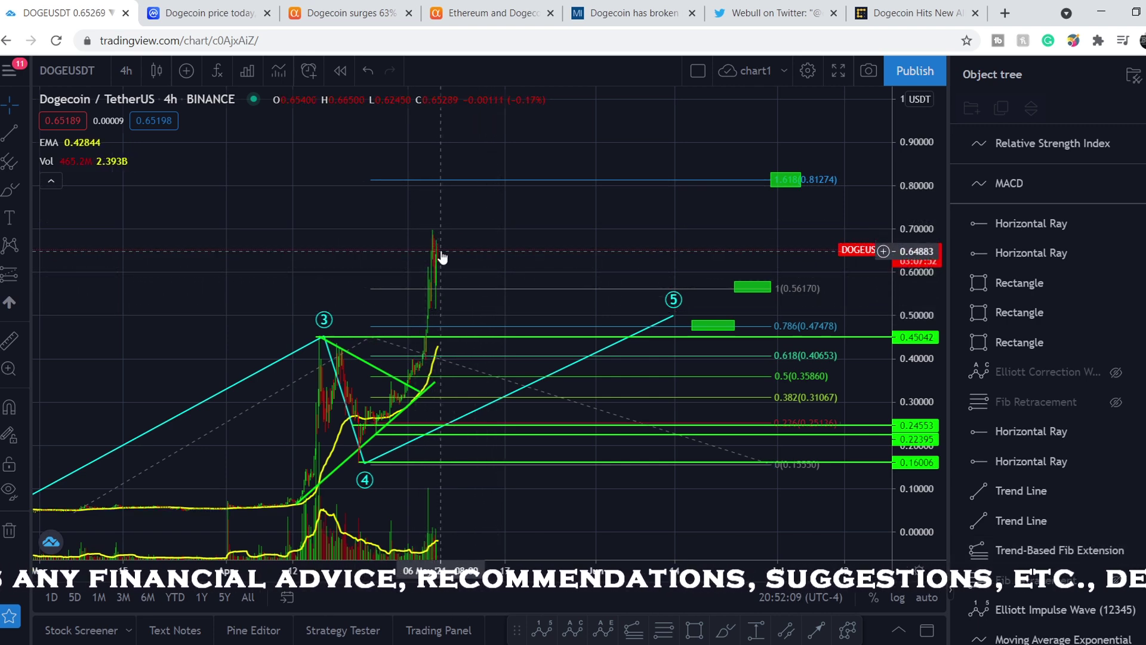
{"action": "left_click", "coordinate": [443, 252], "text": "shift"}
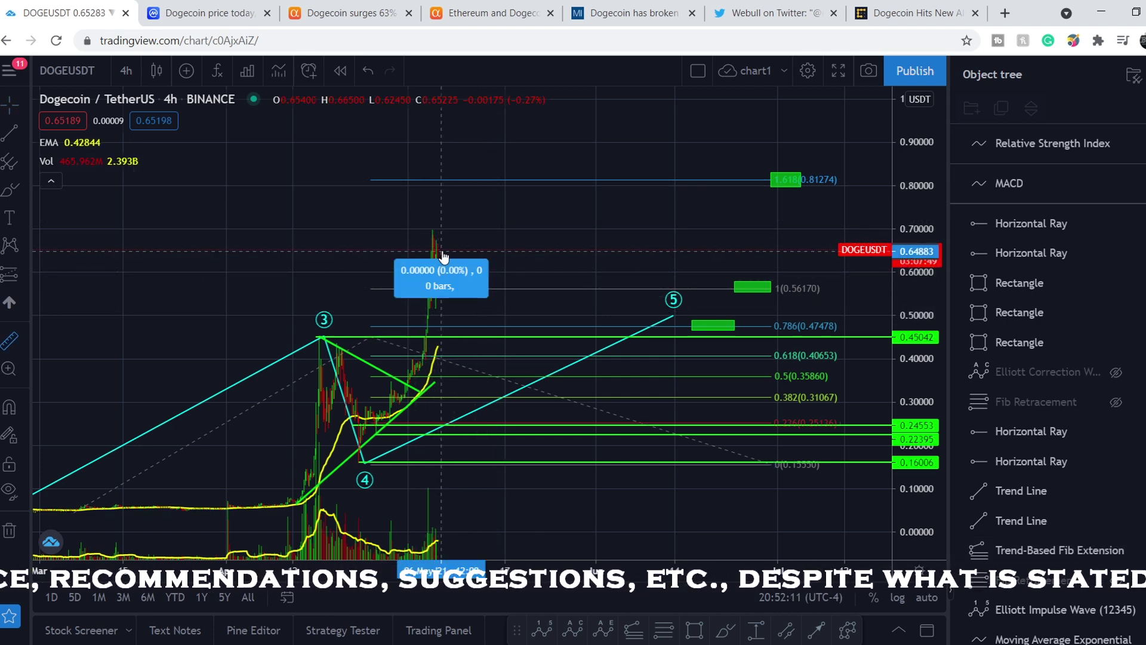
{"action": "left_click", "coordinate": [481, 179]}
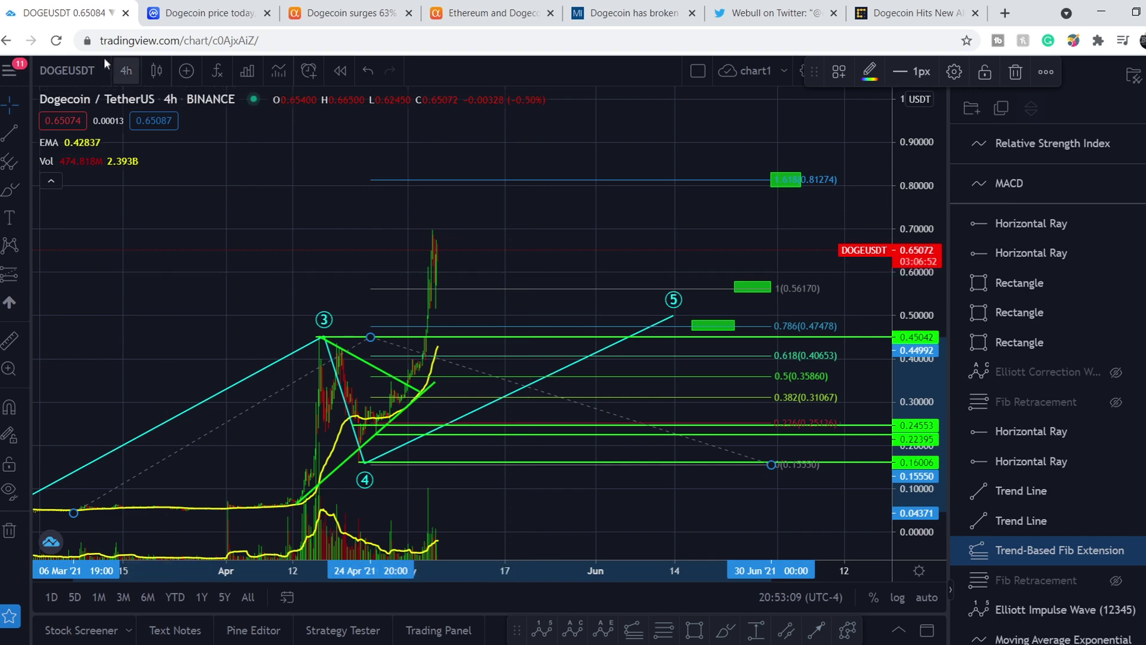
Restore the RSI and MACD panes and zoom the 4h chart
{"action": "double_click", "coordinate": [507, 275]}
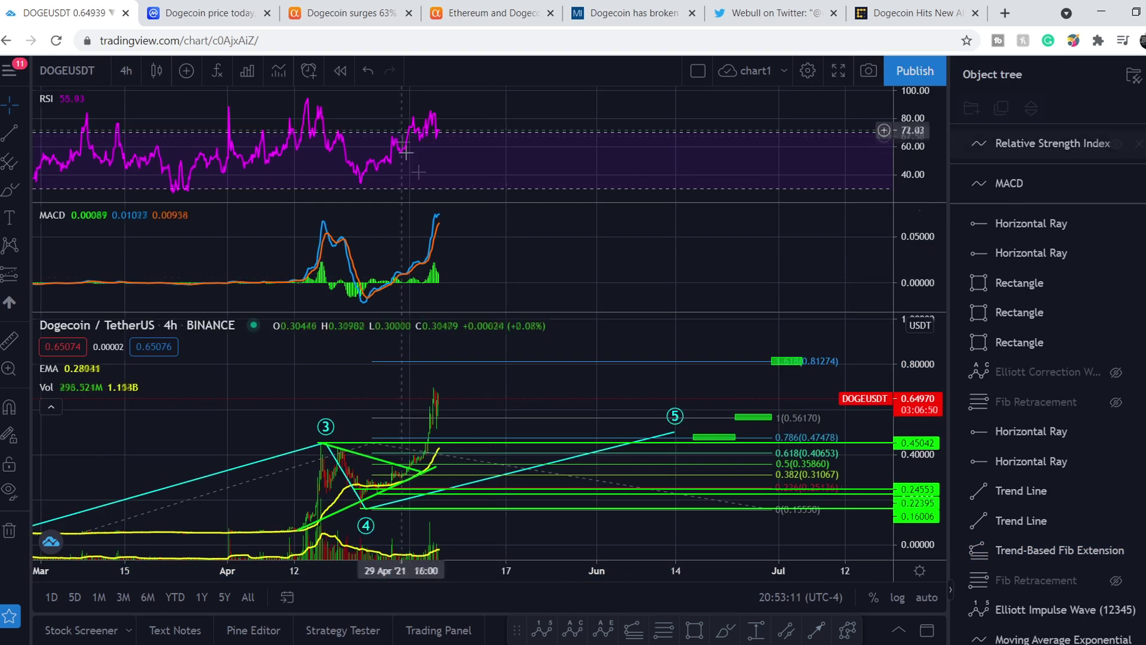
{"action": "scroll", "coordinate": [376, 206], "scroll_direction": "up", "scroll_amount": 5}
{"action": "scroll", "coordinate": [446, 178], "scroll_direction": "up", "scroll_amount": 2}
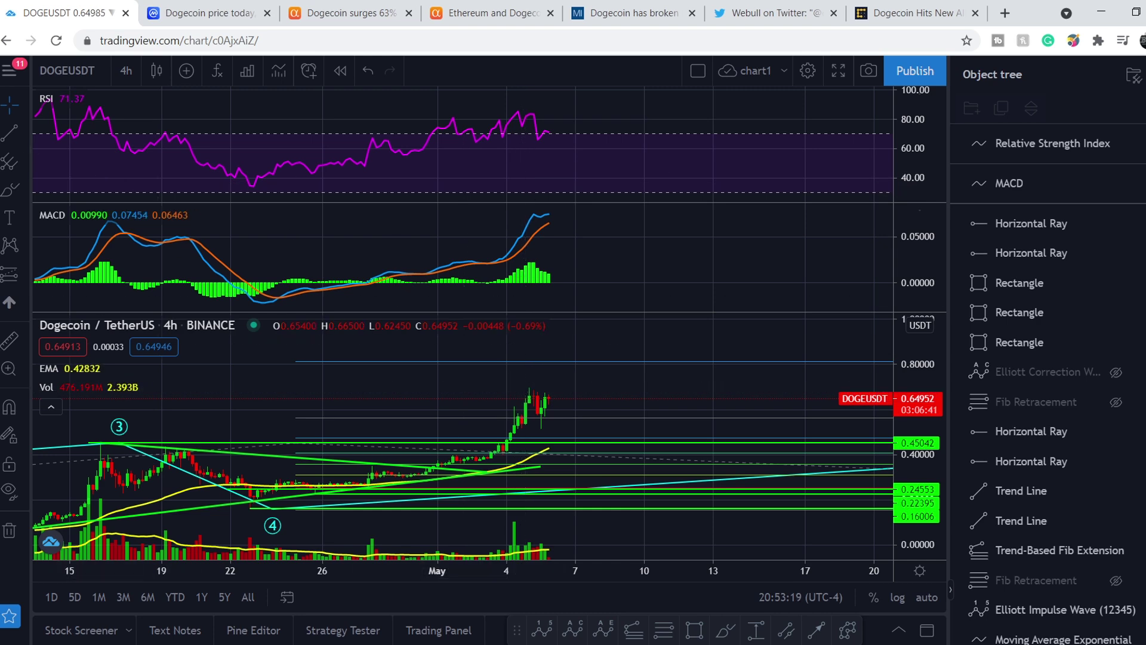
Draw a rising trend line on the price highs and a falling one on RSI peaks 86.26 to 81.44
{"action": "left_click", "coordinate": [13, 134]}
{"action": "left_click", "coordinate": [510, 408]}
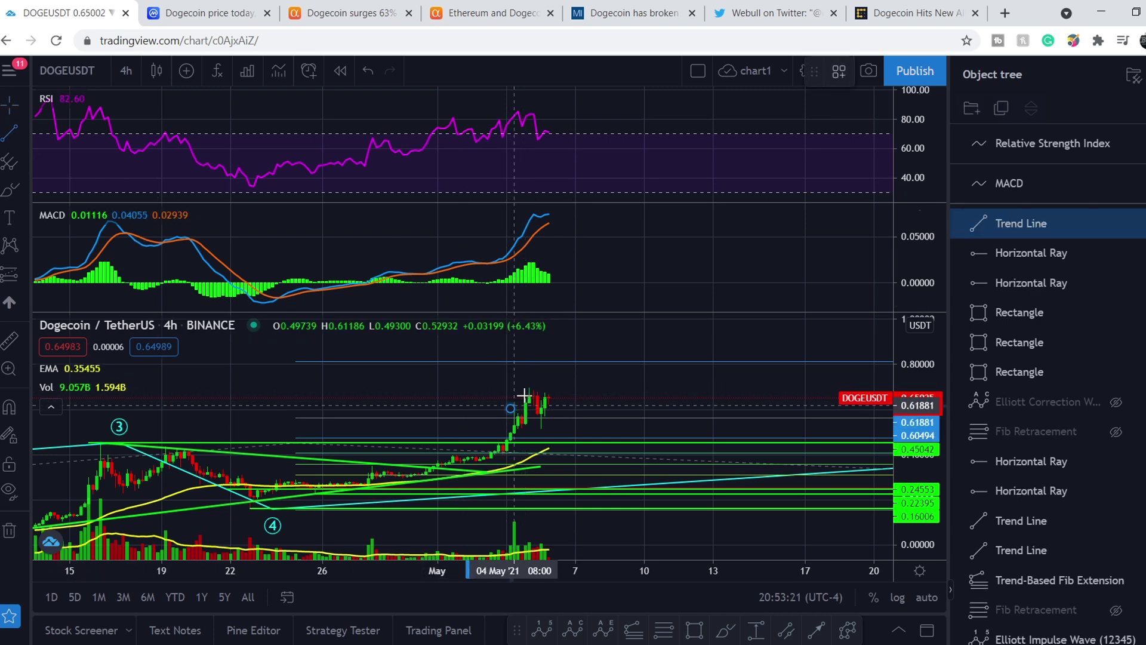
{"action": "left_click", "coordinate": [534, 382]}
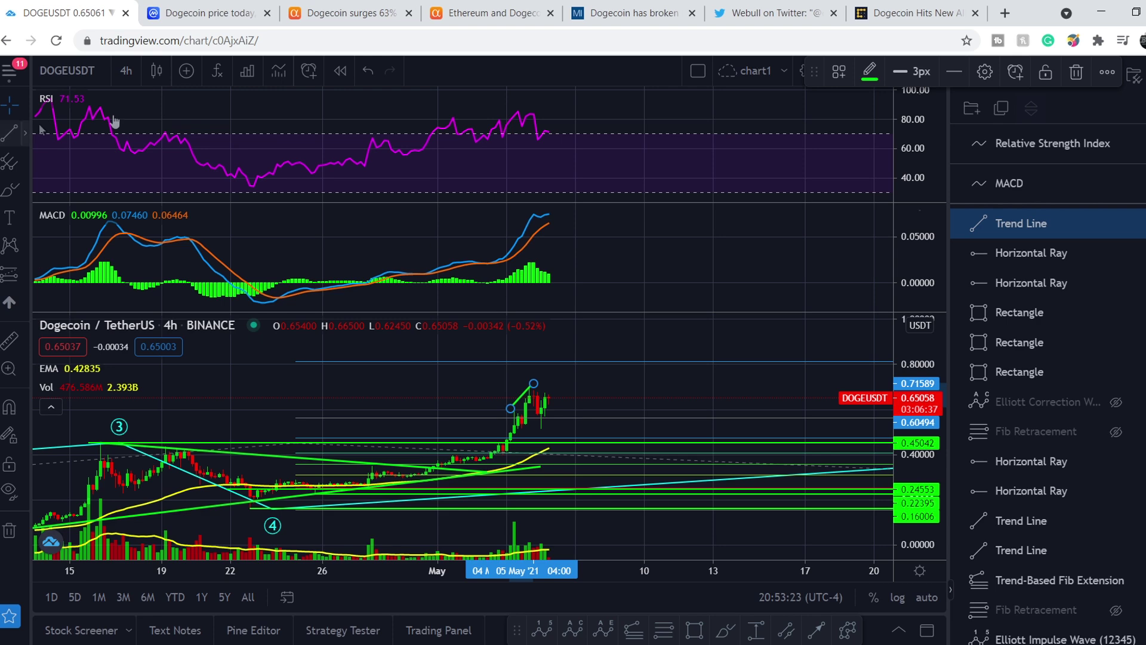
{"action": "left_click", "coordinate": [510, 106]}
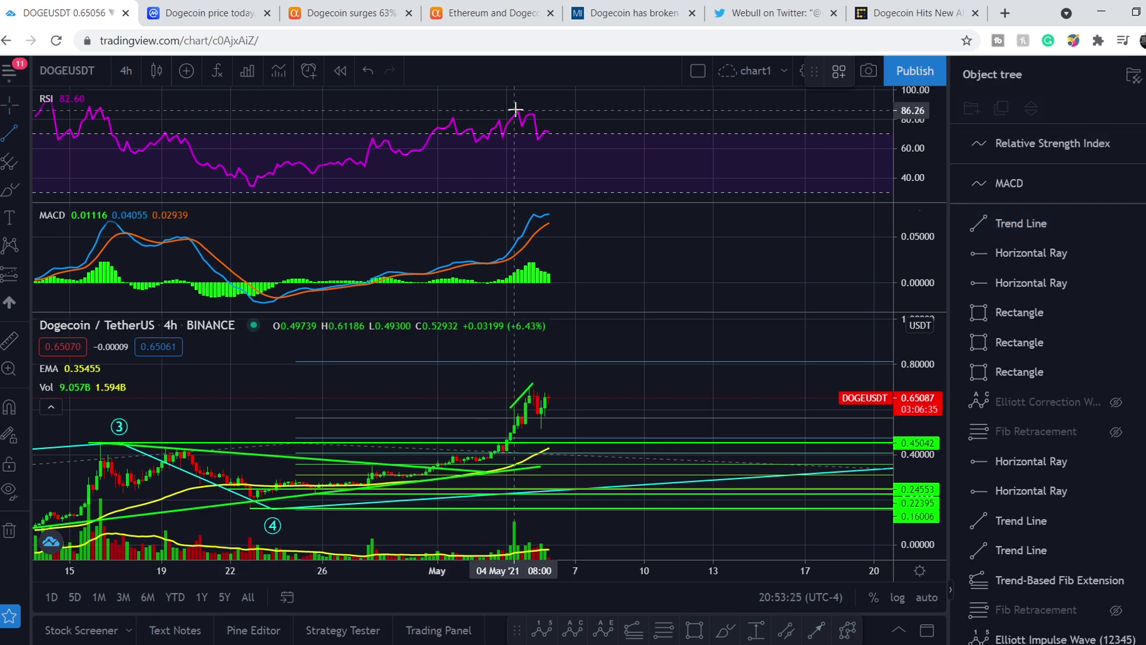
{"action": "left_click", "coordinate": [515, 110]}
{"action": "left_click", "coordinate": [545, 117]}
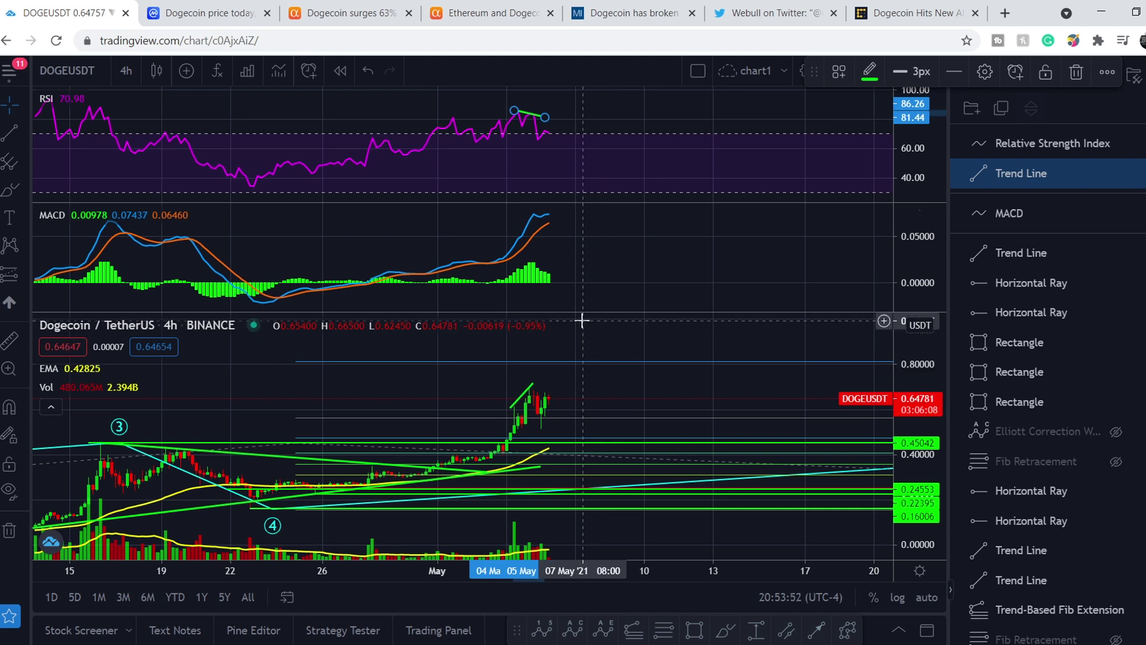
Switch the chart to the 1-day timeframe and delete the old RSI divergence line
{"action": "left_click", "coordinate": [126, 70]}
{"action": "left_click", "coordinate": [158, 533]}
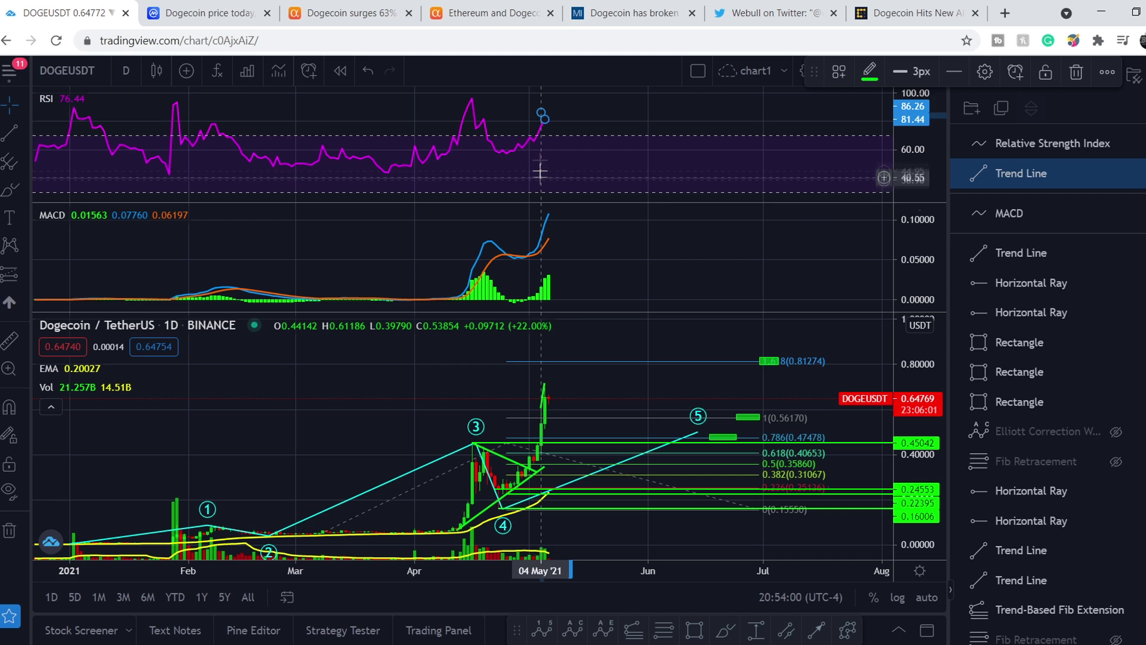
{"action": "key", "text": "Delete"}
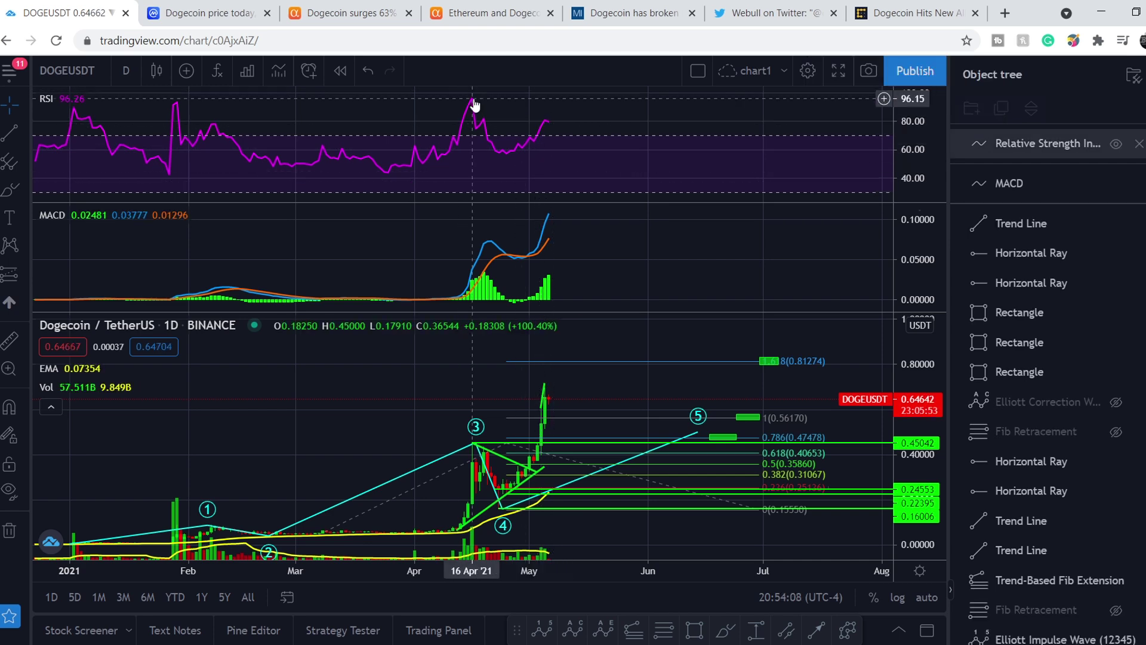
Draw a falling line from the daily RSI peak and a rising price line from wave 3 to 0.733
{"action": "key", "text": "alt+t"}
{"action": "left_click_drag", "start_coordinate": [472, 98], "coordinate": [563, 125]}
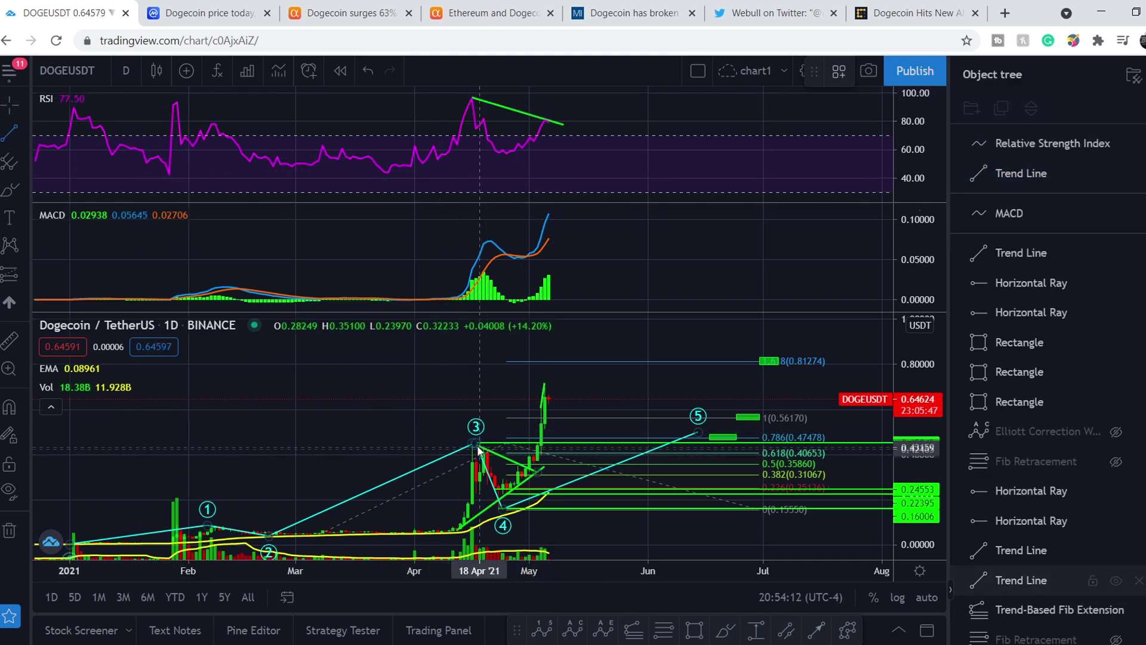
{"action": "left_click_drag", "start_coordinate": [468, 445], "coordinate": [548, 377]}
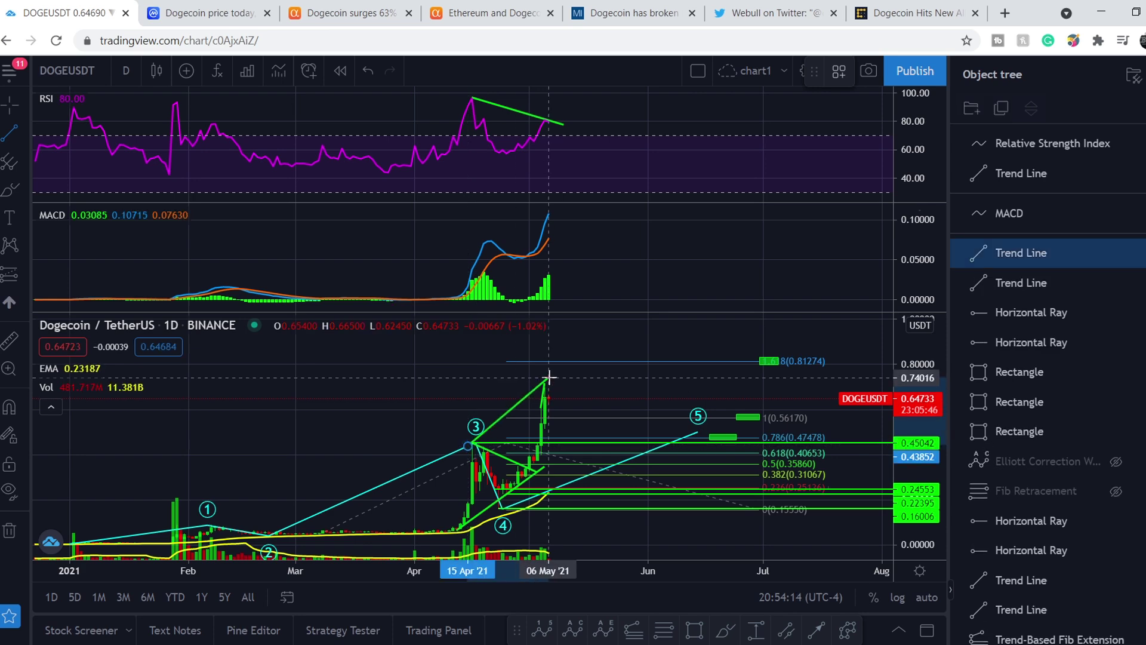
{"action": "left_click", "coordinate": [550, 378]}
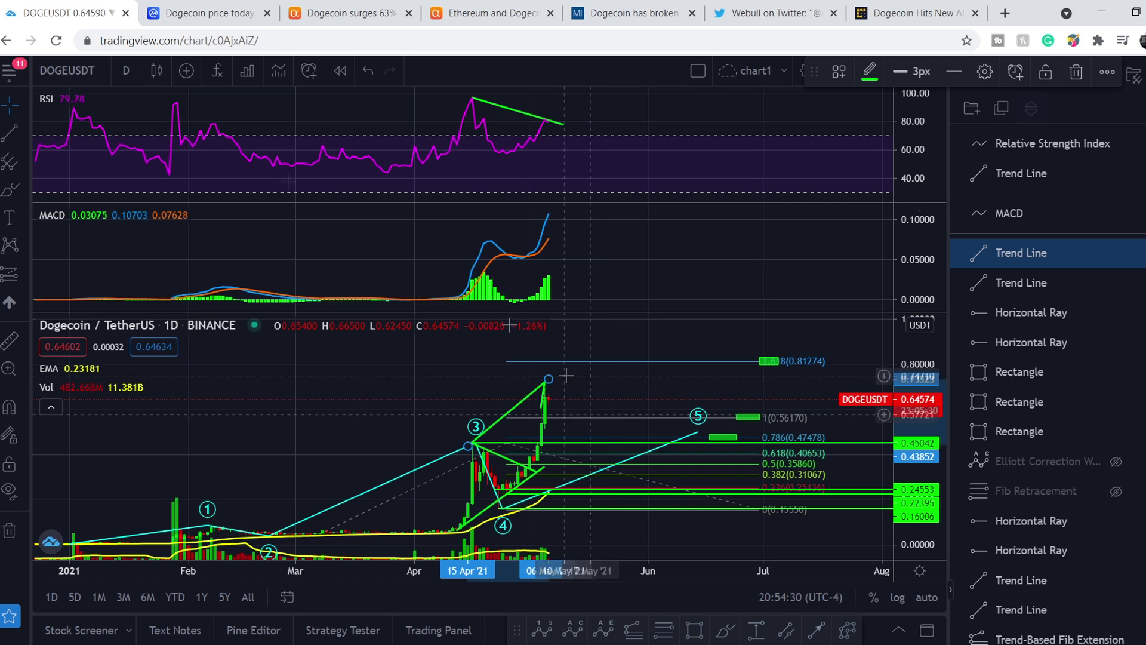
Switch to 1-week bars and refit the RSI line from the 100.89 peak down to 86.10
{"action": "left_click", "coordinate": [125, 71]}
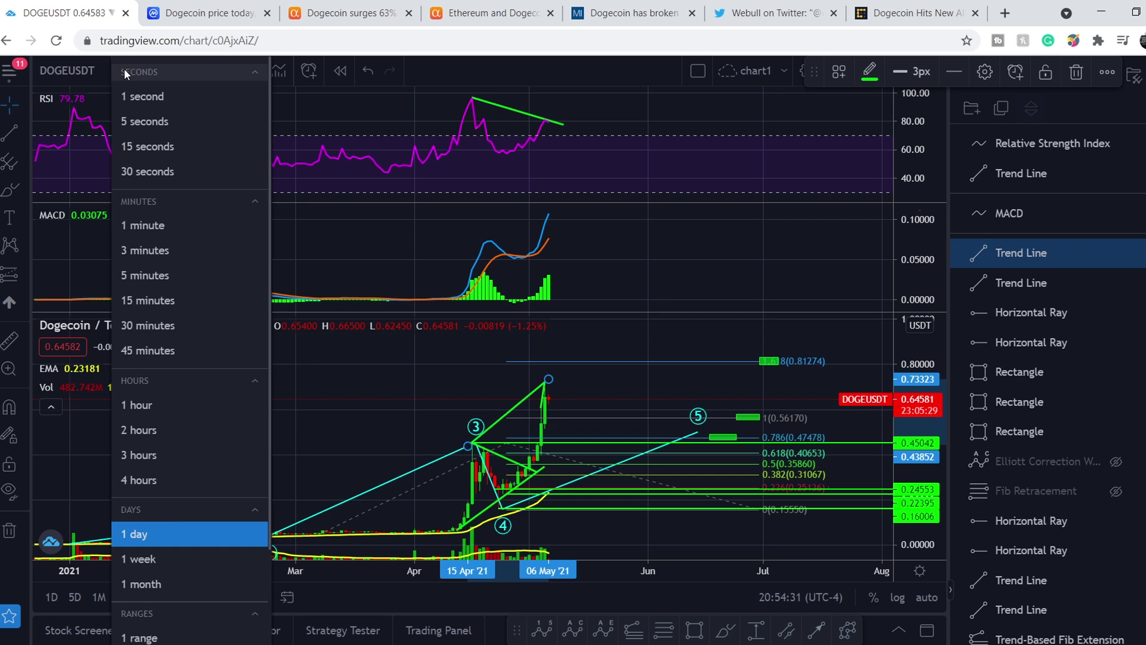
{"action": "left_click", "coordinate": [138, 559]}
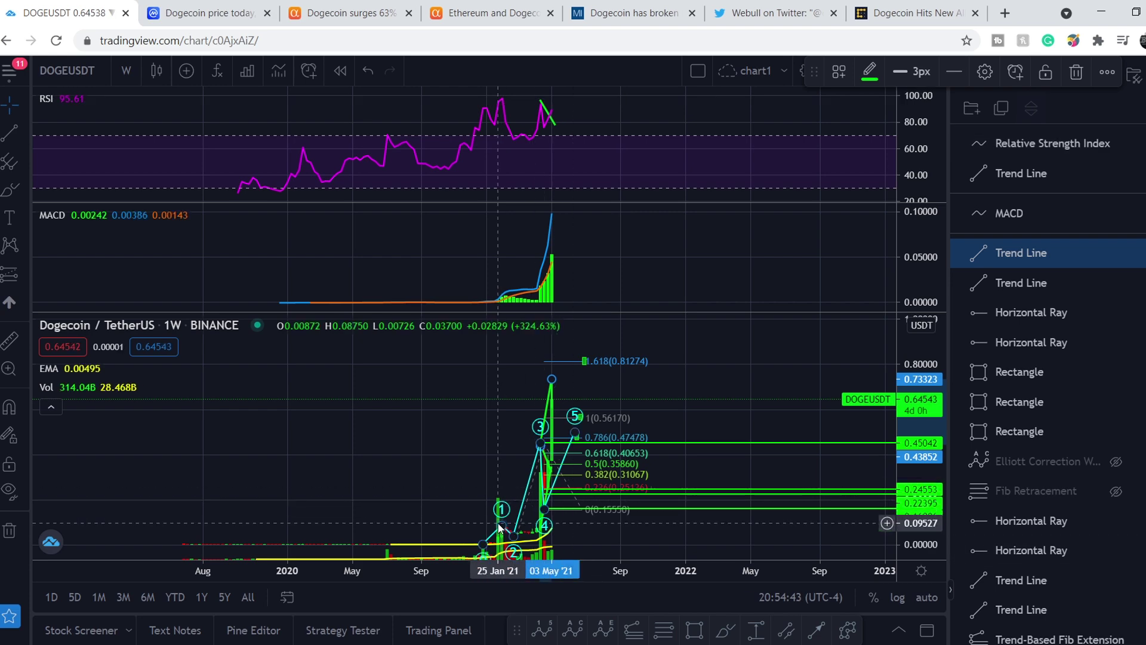
{"action": "left_click_drag", "start_coordinate": [539, 101], "coordinate": [487, 90]}
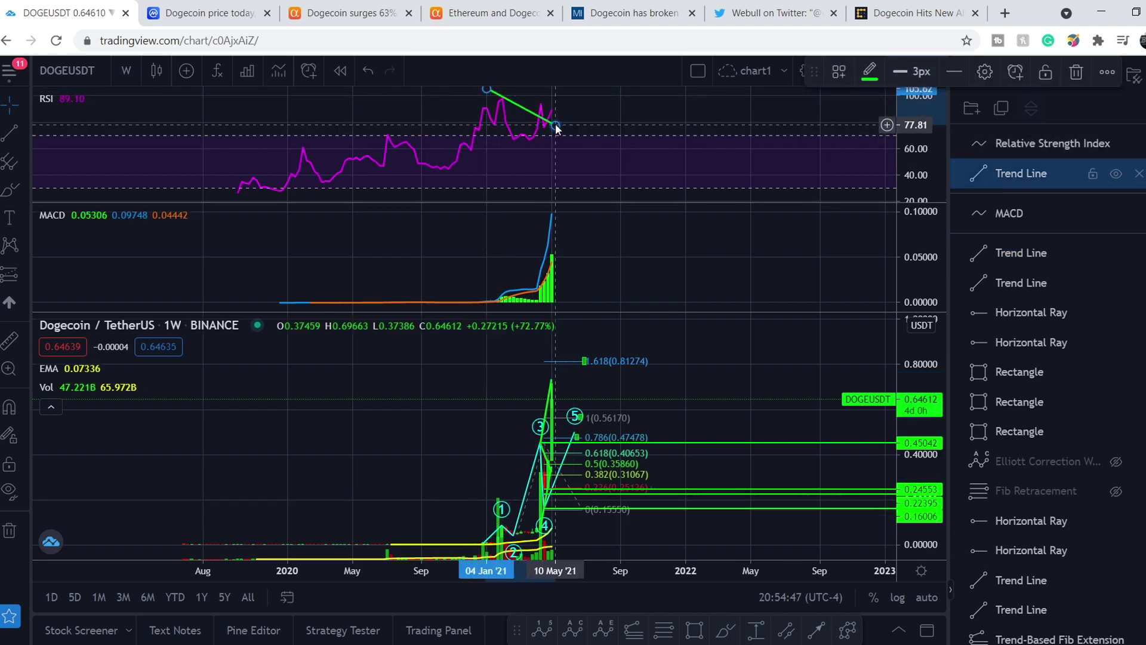
{"action": "left_click_drag", "start_coordinate": [556, 125], "coordinate": [586, 113]}
{"action": "left_click_drag", "start_coordinate": [490, 91], "coordinate": [487, 94]}
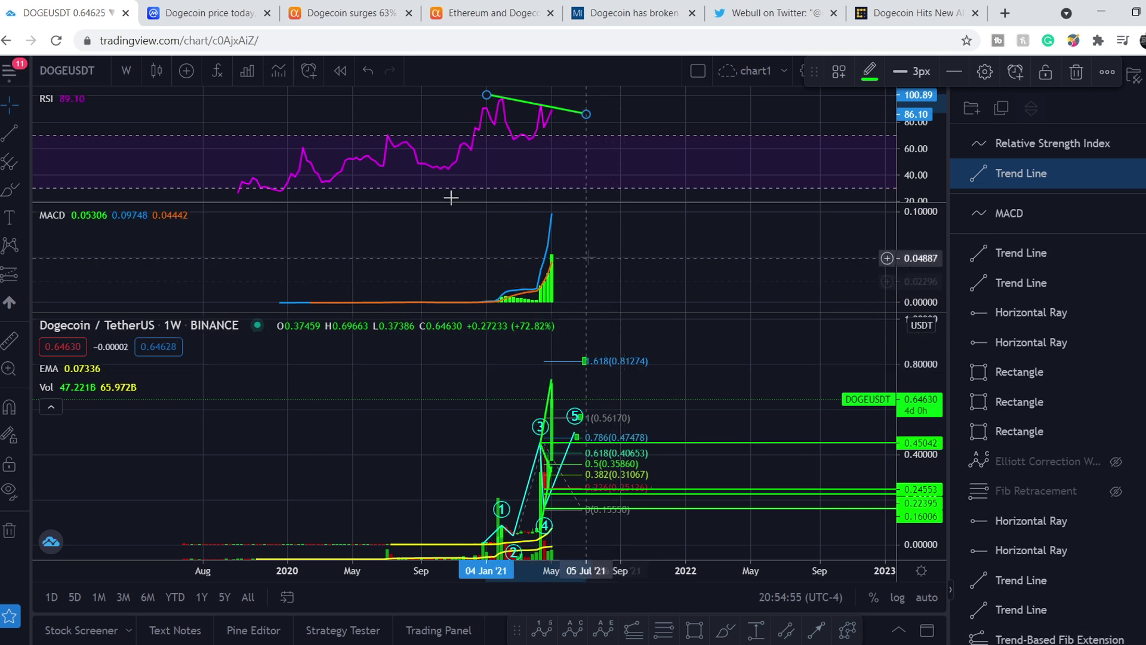
Change the DOGEUSDT chart interval to 1 month and zoom the view
{"action": "left_click", "coordinate": [128, 71]}
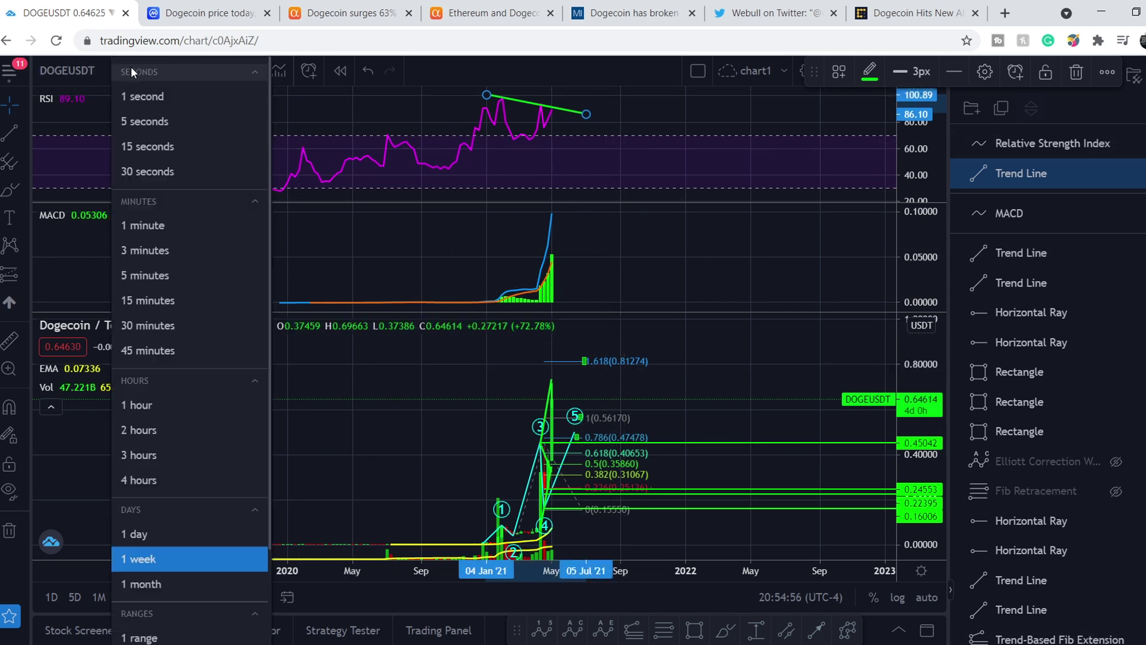
{"action": "left_click", "coordinate": [143, 585]}
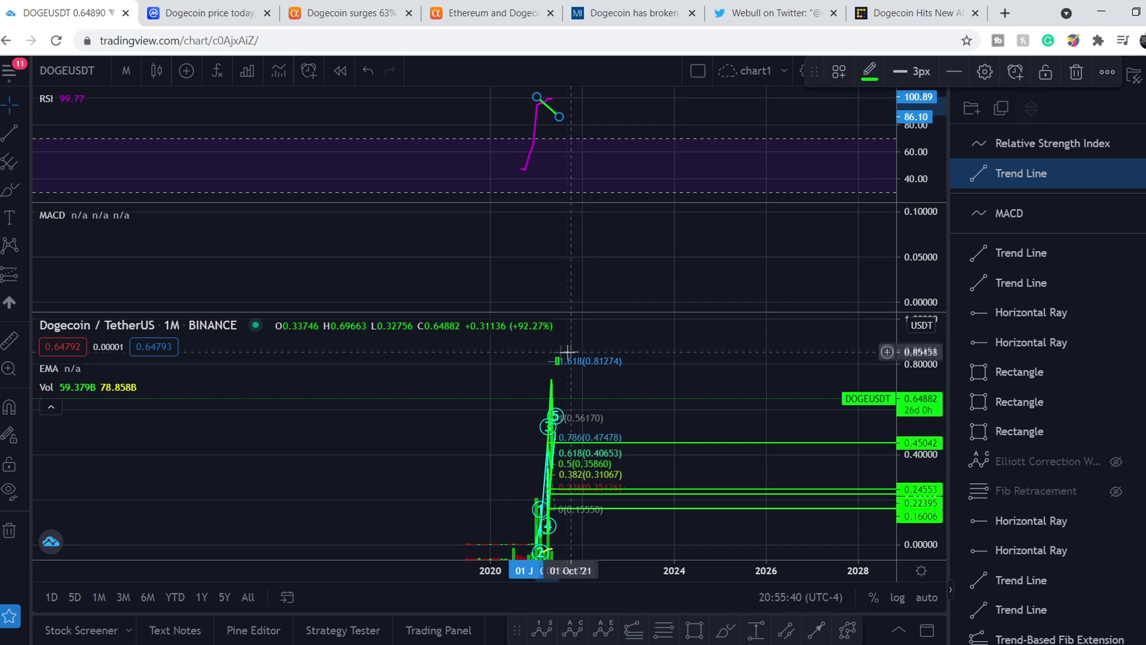
{"action": "scroll", "coordinate": [555, 392], "scroll_direction": "up", "scroll_amount": 5}
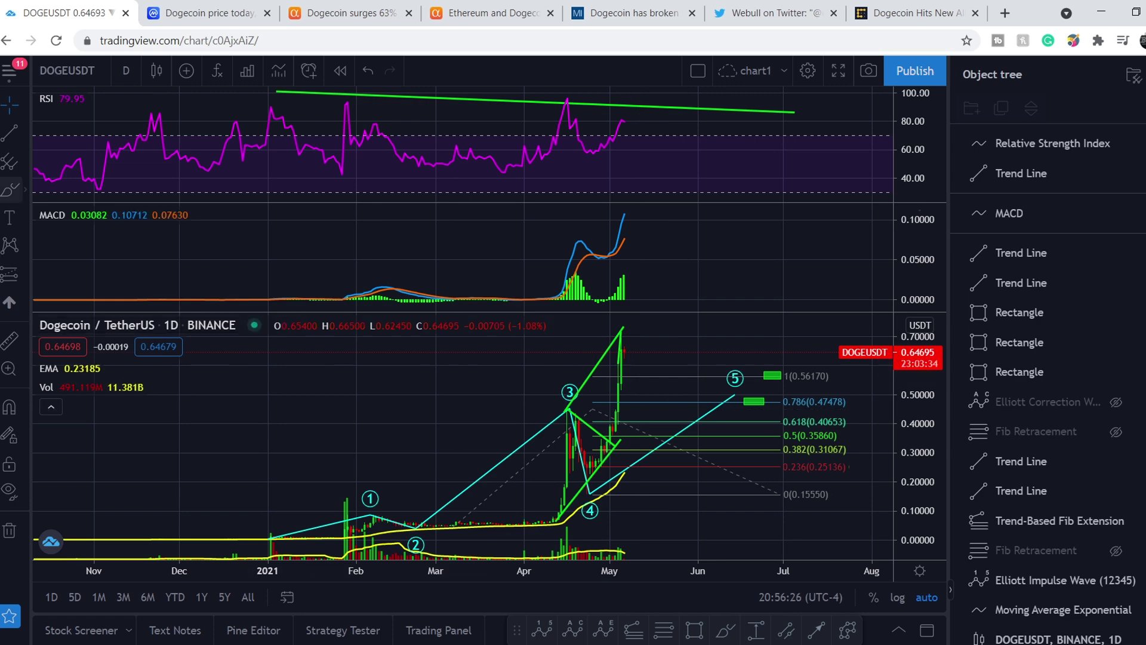
Draw a Fib retracement from the 0.00385 low to the 0.68964 high, putting 0.618 at 0.26582
{"action": "left_click", "coordinate": [657, 638]}
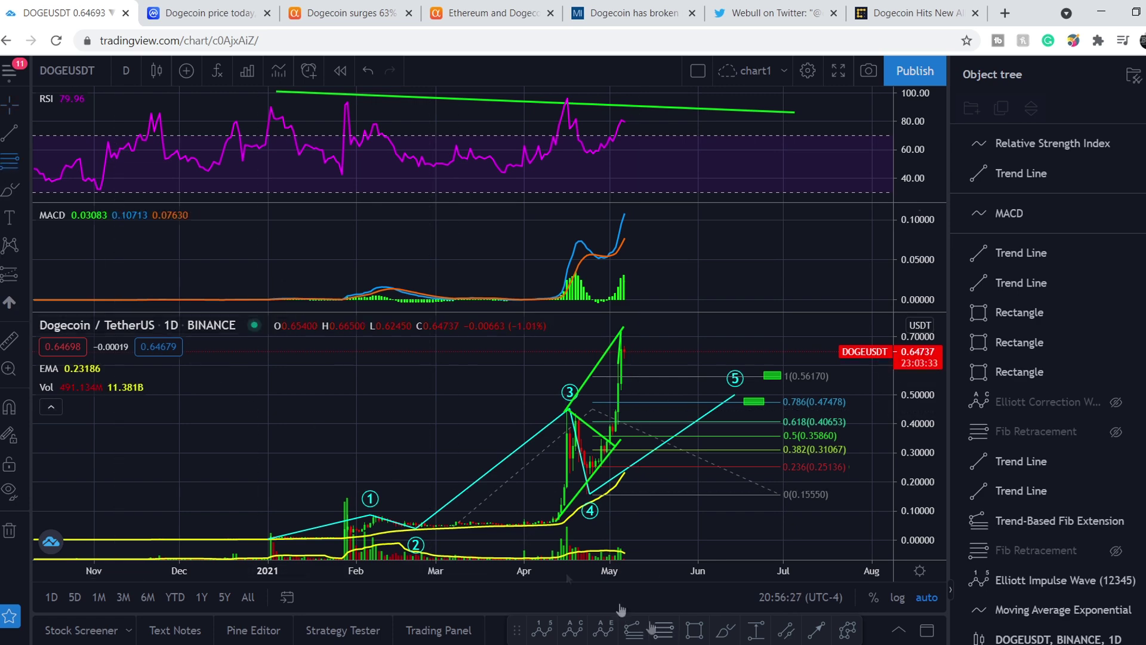
{"action": "left_click", "coordinate": [330, 539]}
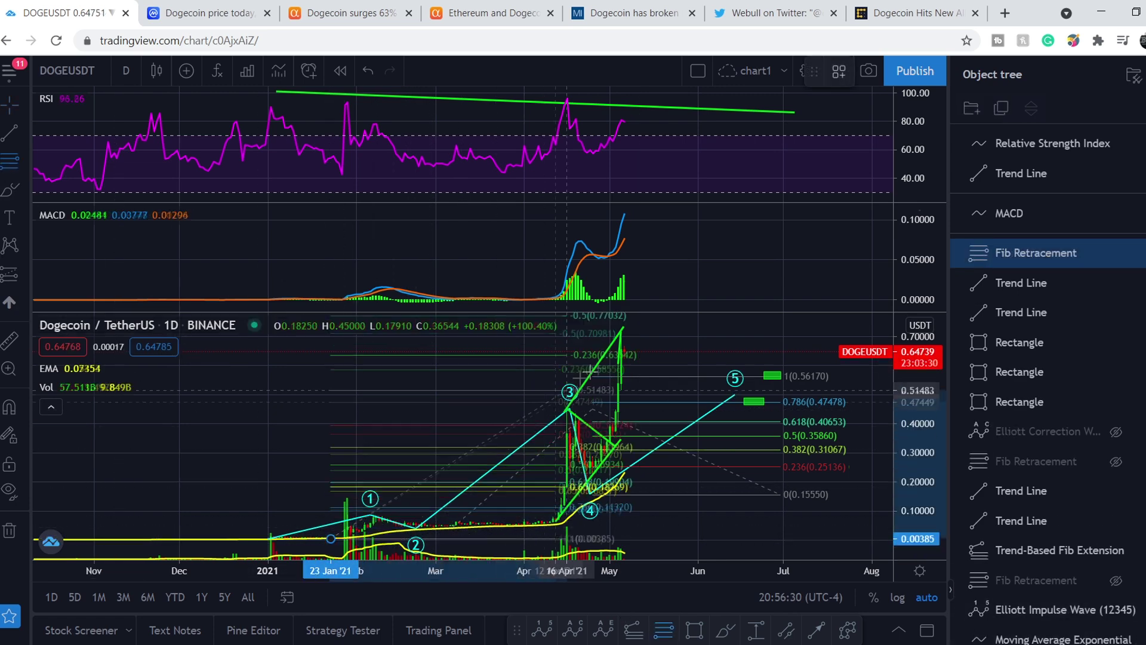
{"action": "left_click", "coordinate": [768, 339]}
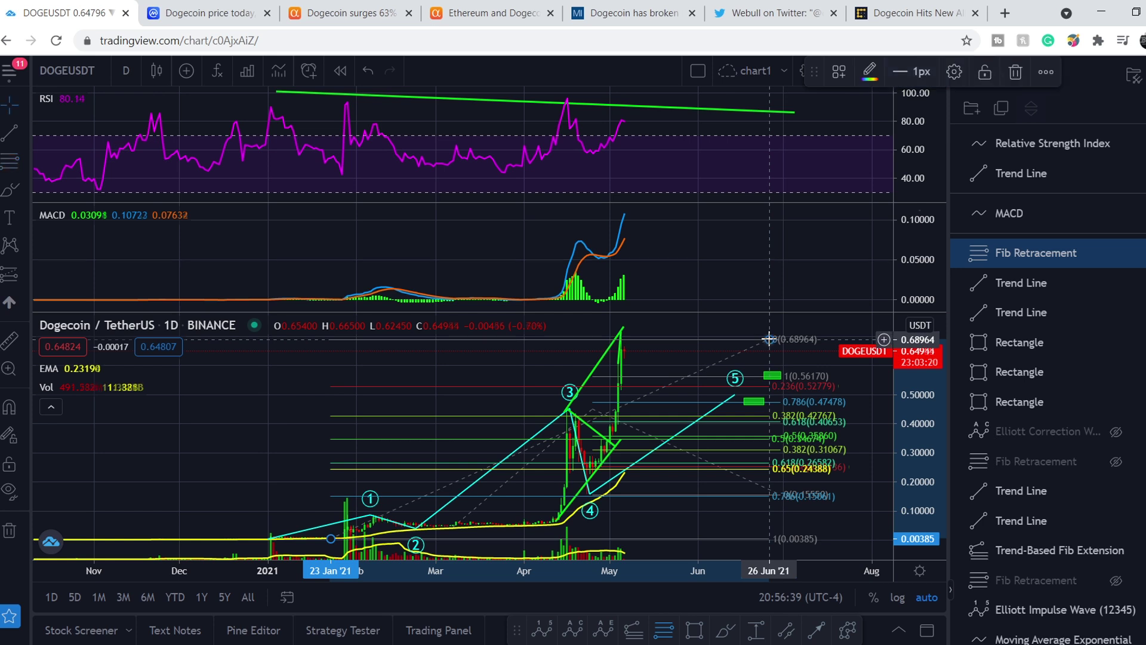